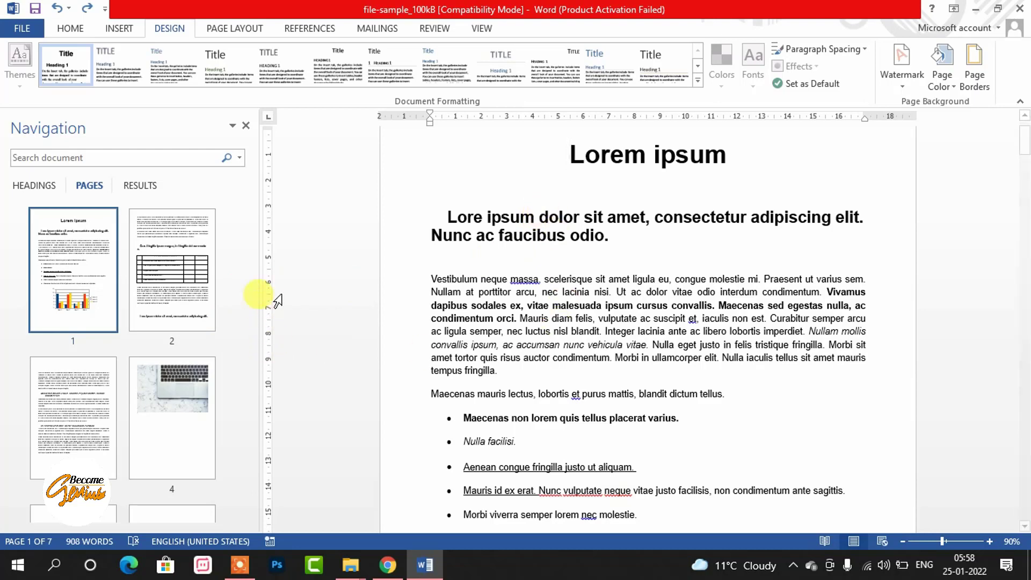
Jump to page 4, the page with the laptop photo, using the Navigation pane thumbnails
scroll(478, 258, "down", 3)
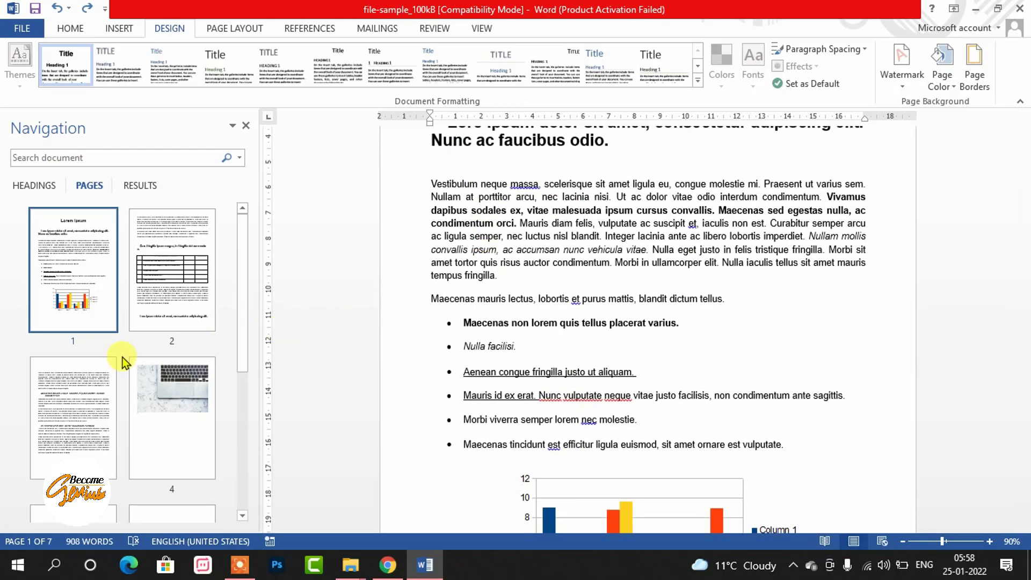
scroll(129, 349, "down", 5)
scroll(139, 350, "up", 5)
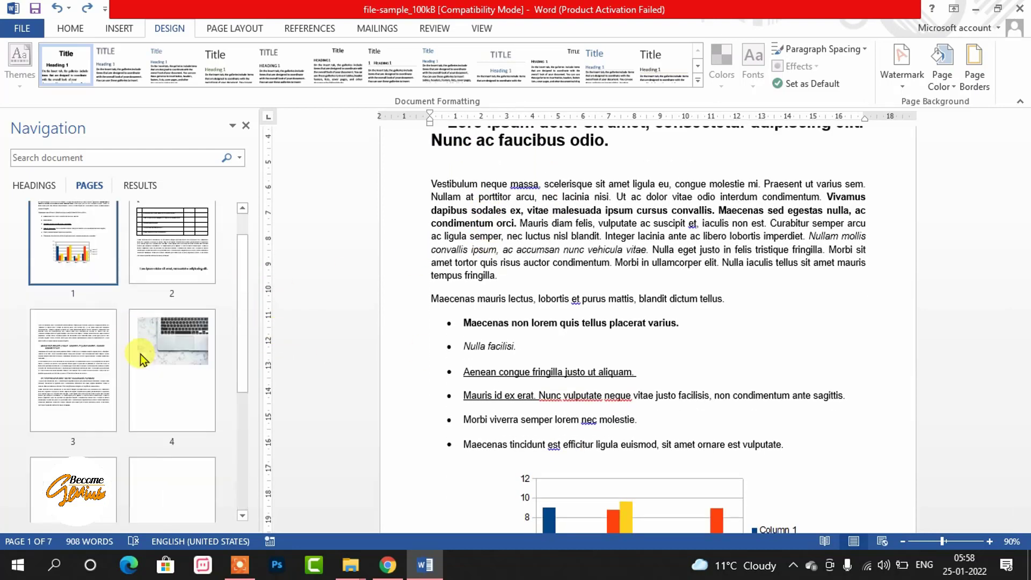
scroll(150, 331, "down", 5)
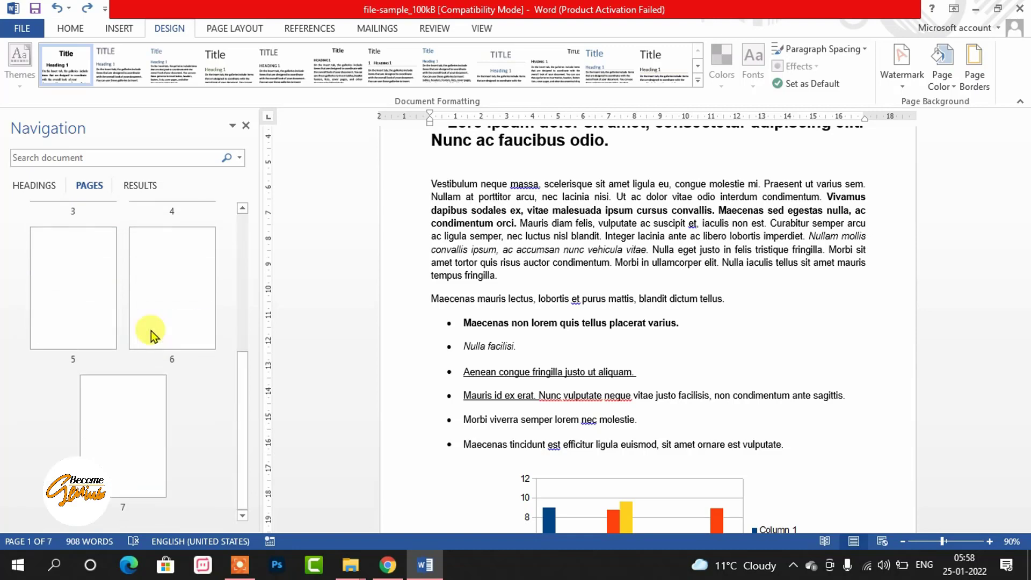
scroll(152, 331, "up", 2)
scroll(152, 331, "up", 3)
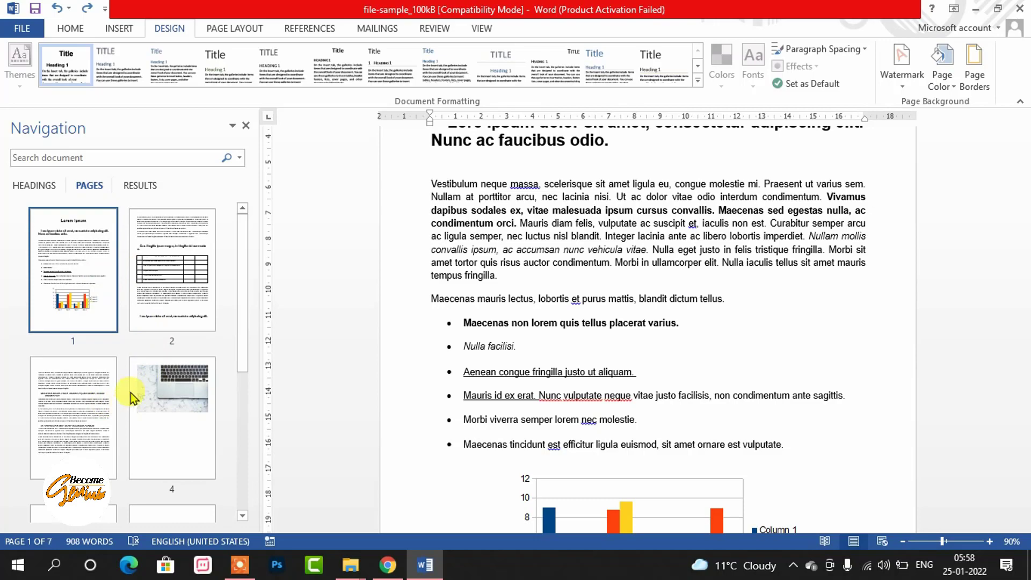
left_click(138, 299)
left_click(77, 400)
left_click(144, 411)
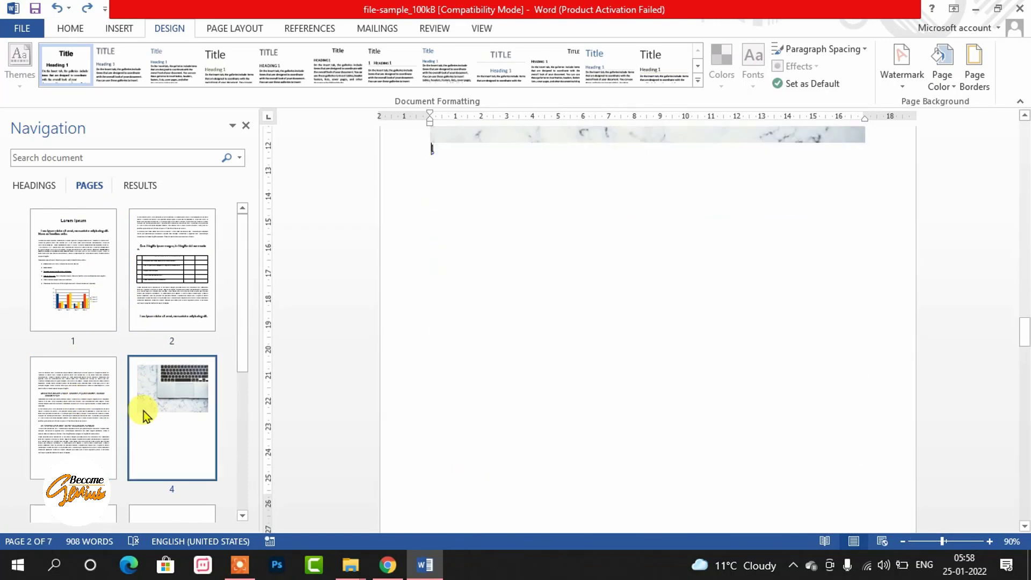
Step through blank pages 5 and 6, ending on blank page 7
scroll(149, 412, "down", 1)
left_click(102, 437)
left_click(172, 427)
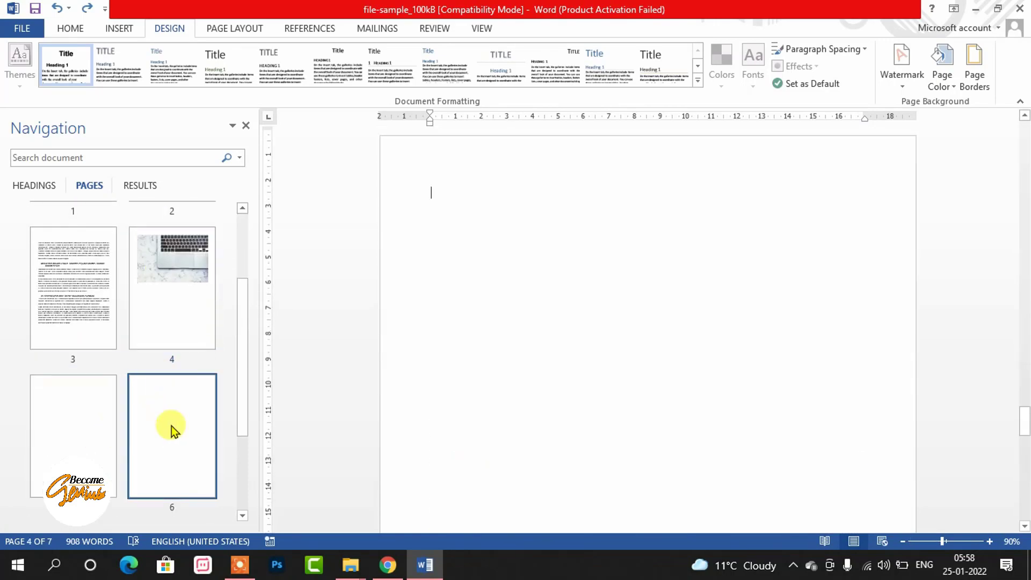
scroll(173, 435, "down", 1)
left_click(134, 440)
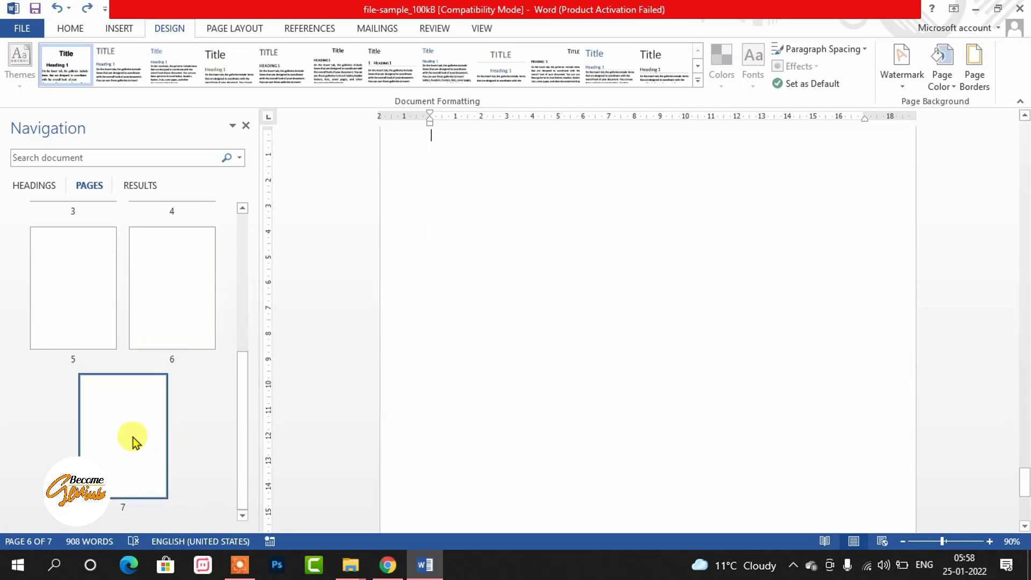
left_click(89, 343)
left_click(101, 433)
left_click(138, 345)
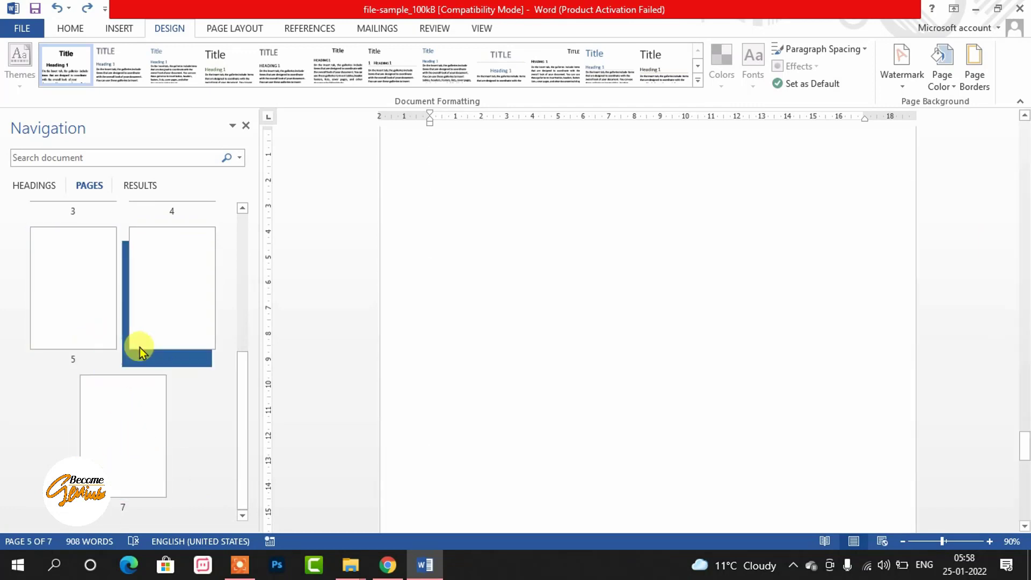
left_click(119, 453)
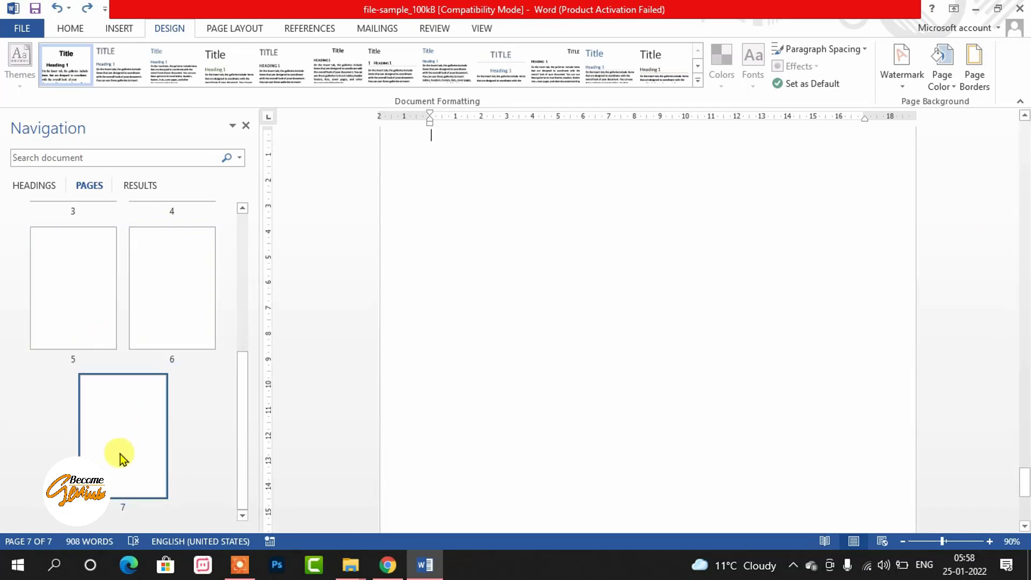
scroll(189, 415, "up", 2)
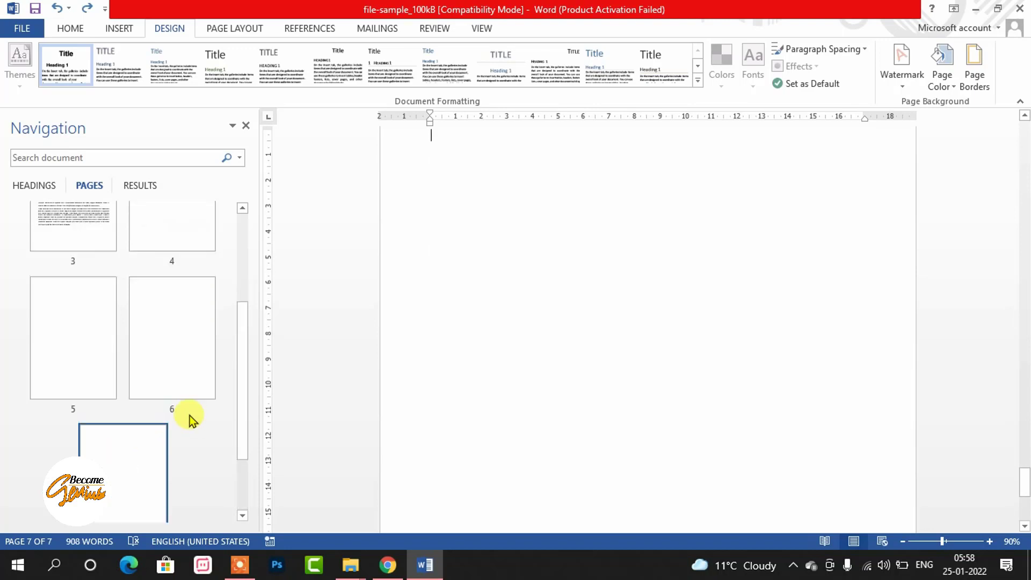
scroll(189, 414, "up", 3)
scroll(189, 412, "down", 5)
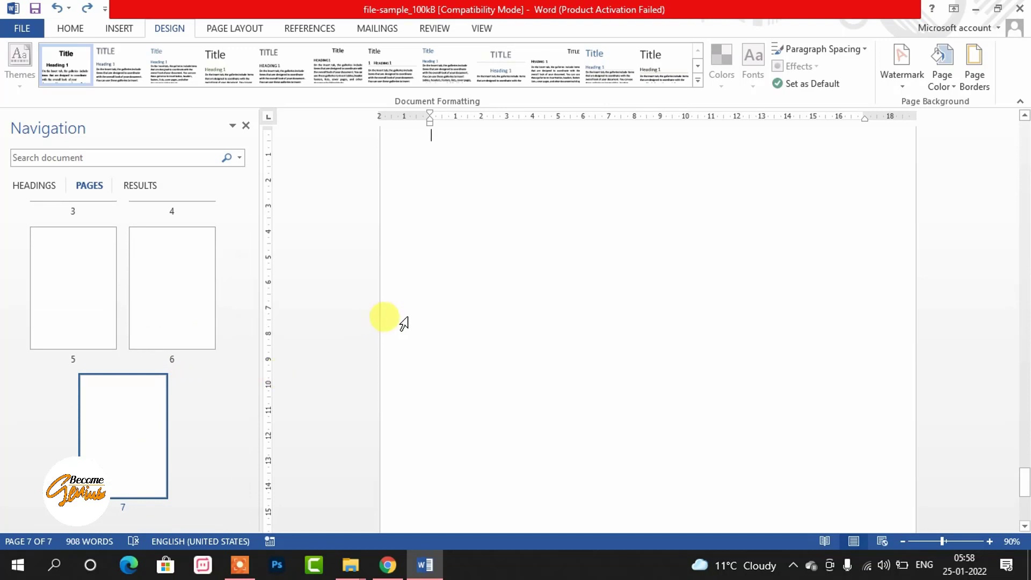
scroll(404, 314, "up", 1)
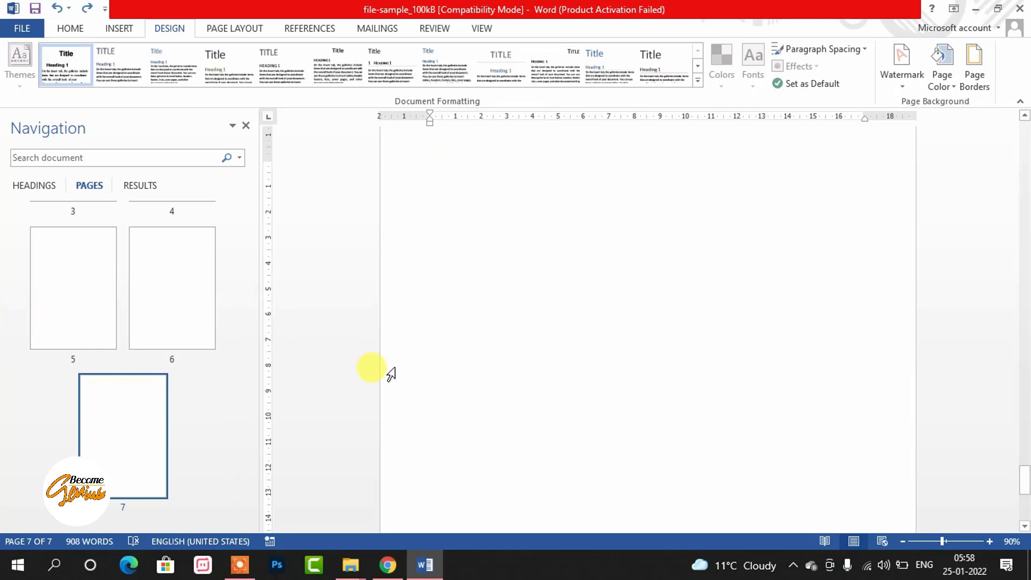
Add blank paragraphs at the end of page 7 until new blank pages appear
key("Return")
key("Return")
key("Return")
key("Return")
key("Return")
key("Return")
key("Return")
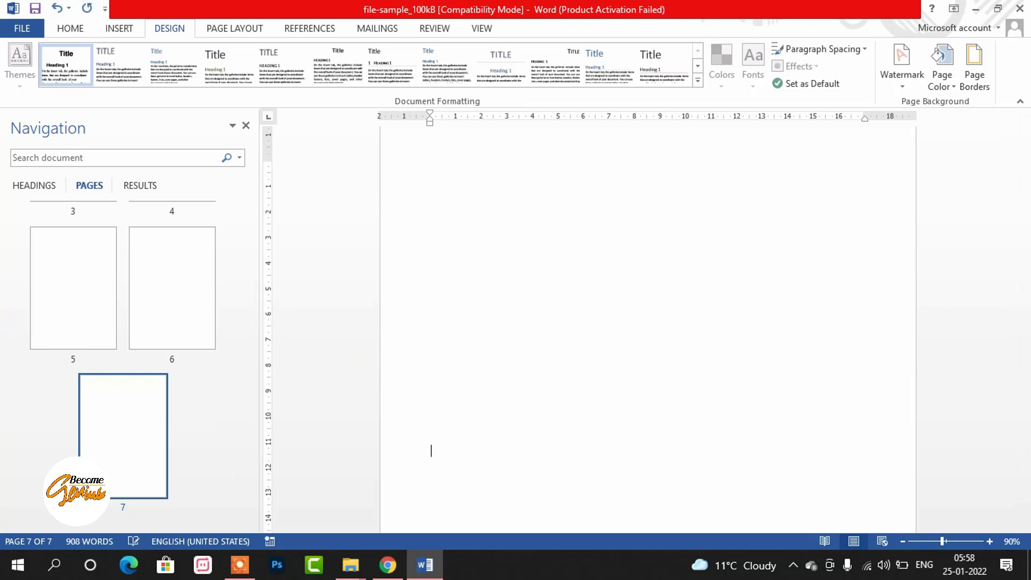
key("Return")
key("Return")
key("Return")
key("Return")
key("Return")
key("Return")
key("Return")
key("Return")
key("Return")
key("Return")
key("Return")
key("Return")
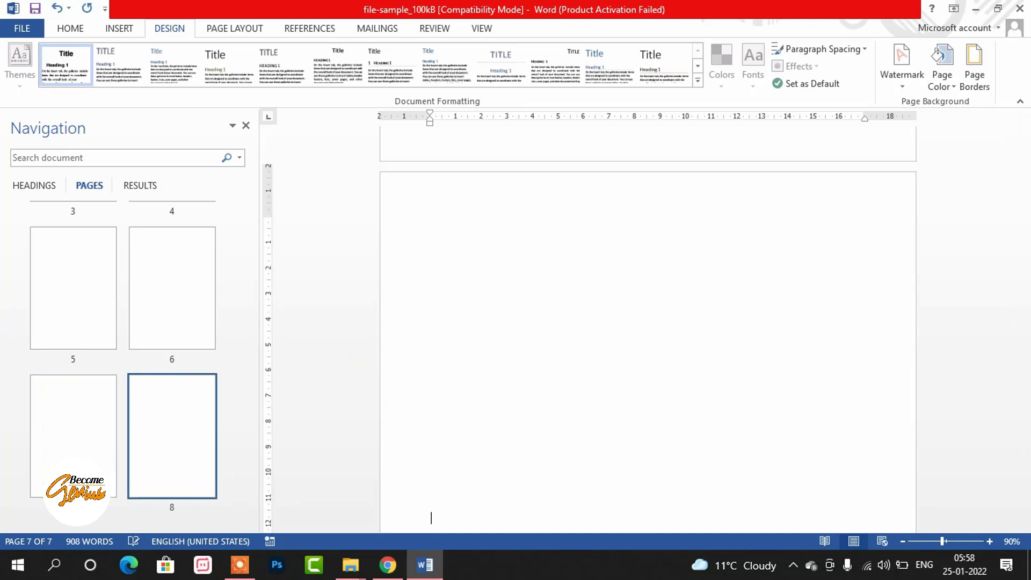
key("Return")
key("Return")
key("Return")
left_click(161, 451)
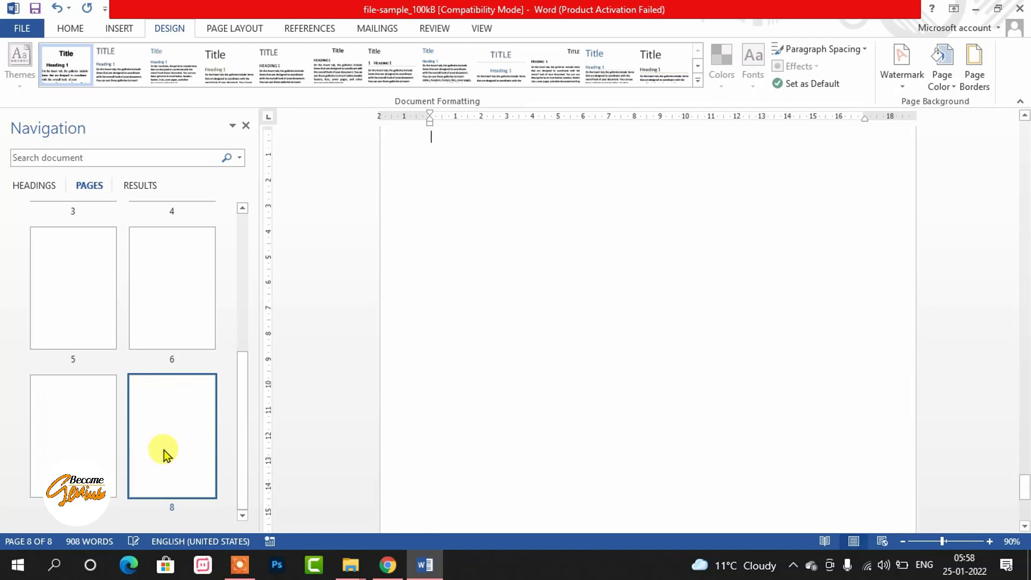
left_click(83, 438)
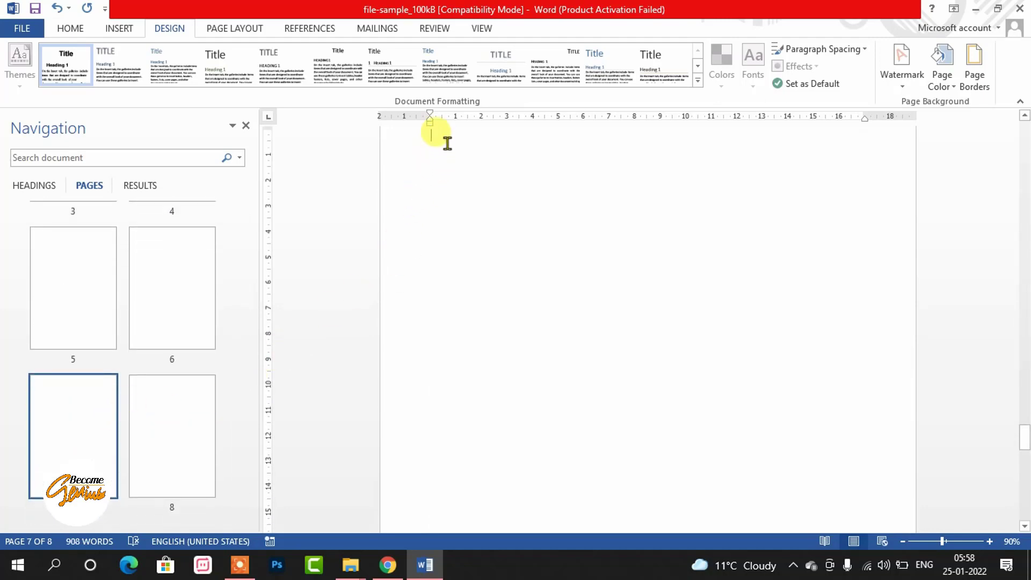
key("Return")
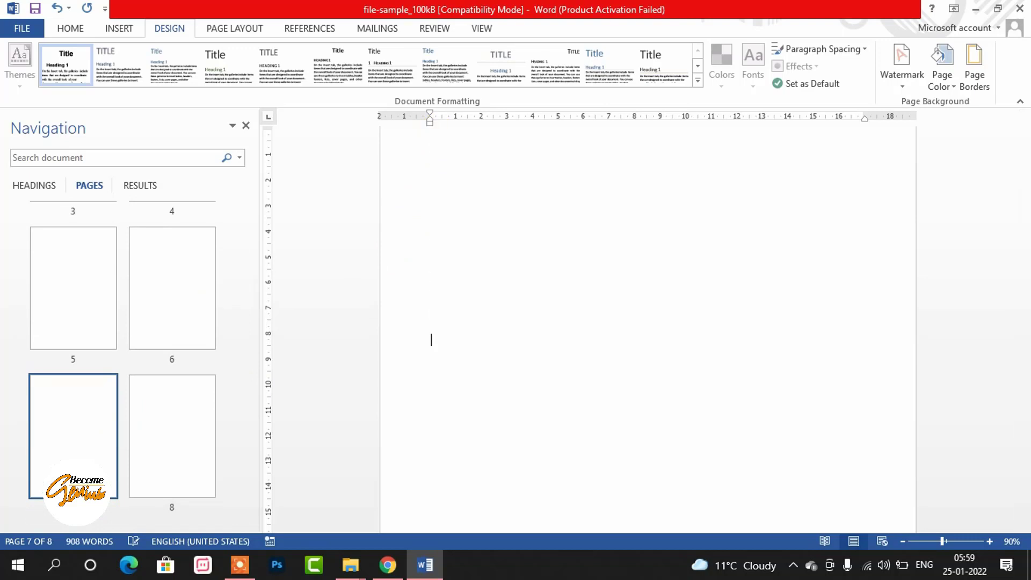
key("Return")
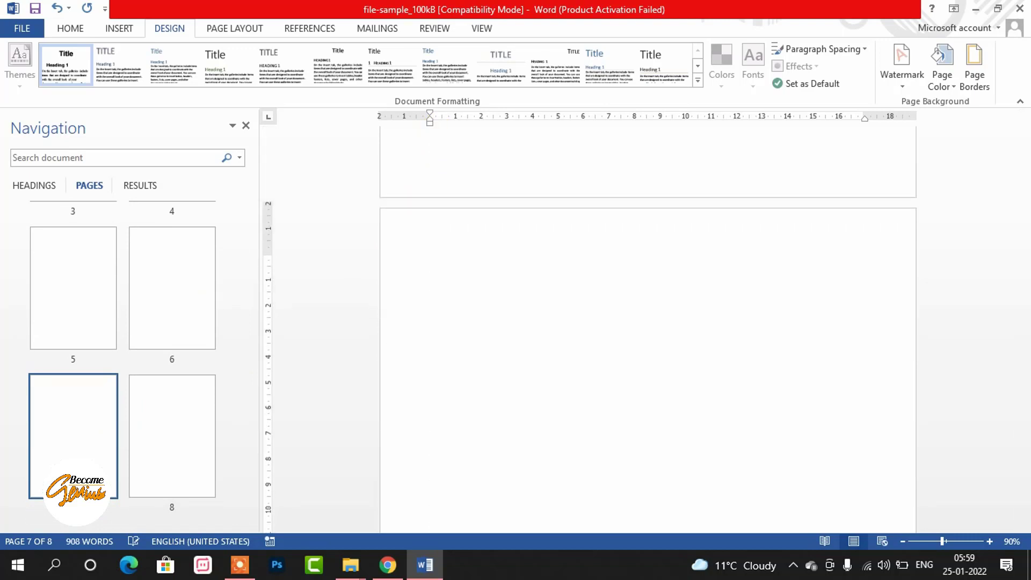
key("Return")
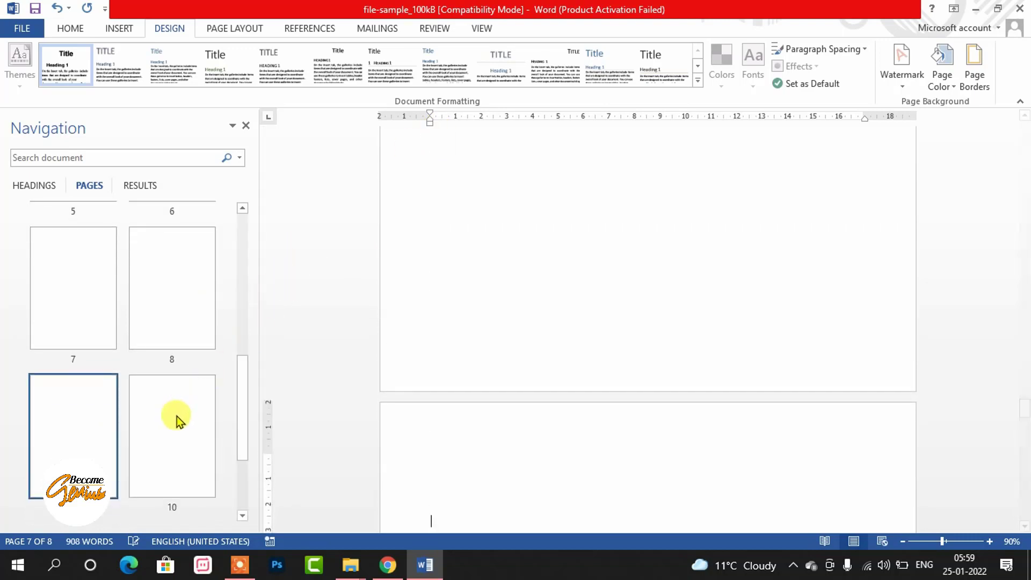
Browse the new blank pages 10, 8 and 6, finishing on blank page 5
left_click(176, 417)
left_click(147, 308)
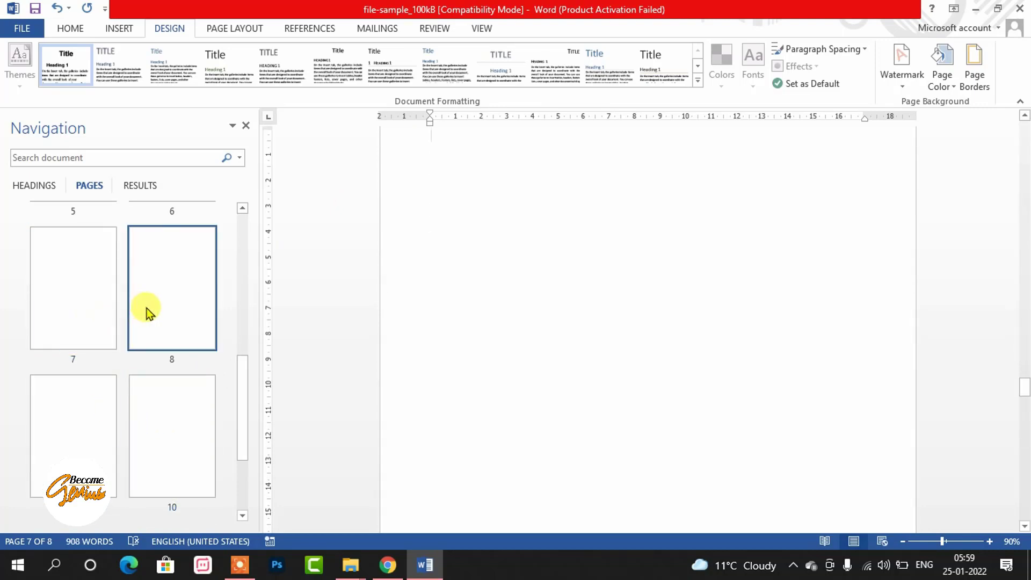
scroll(148, 311, "up", 2)
left_click(141, 467)
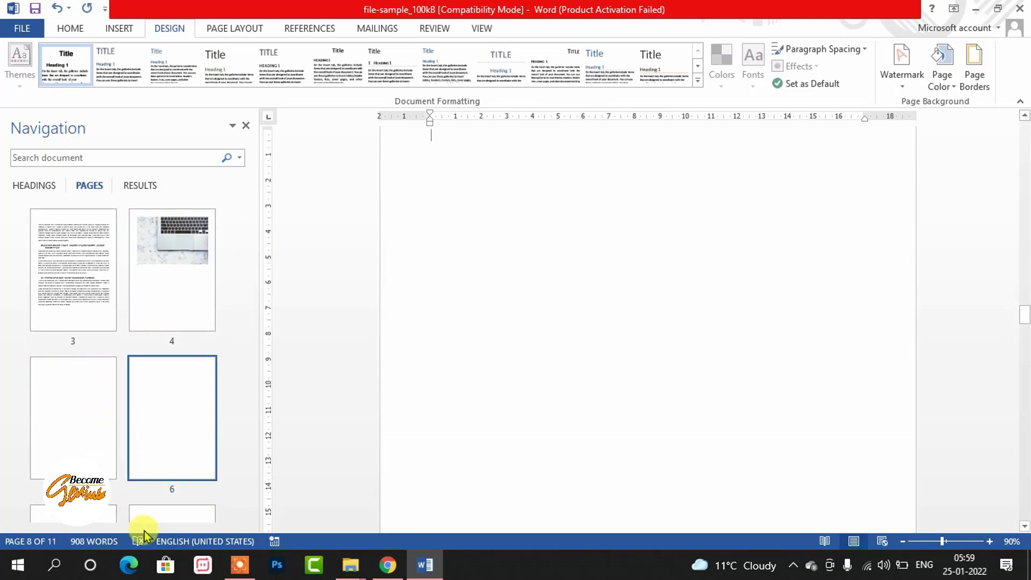
left_click(62, 449)
left_click(137, 429)
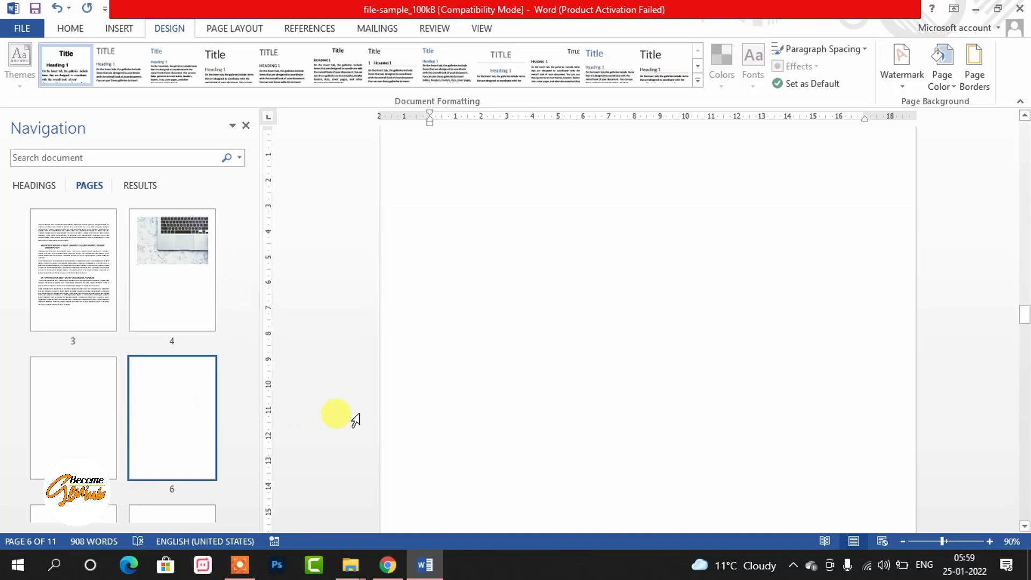
left_click(92, 404)
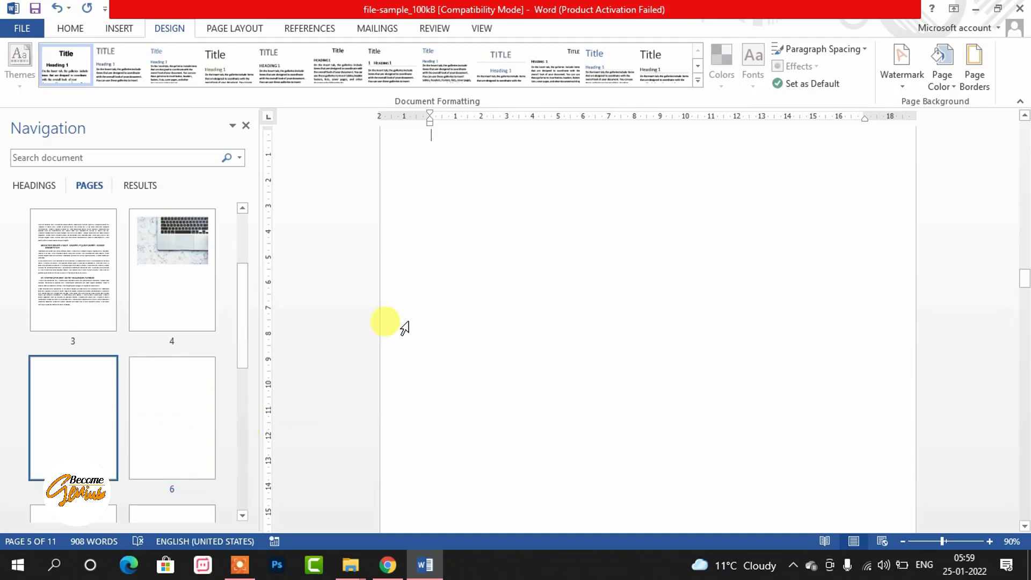
scroll(403, 329, "up", 3)
scroll(463, 322, "up", 2)
scroll(472, 292, "up", 4)
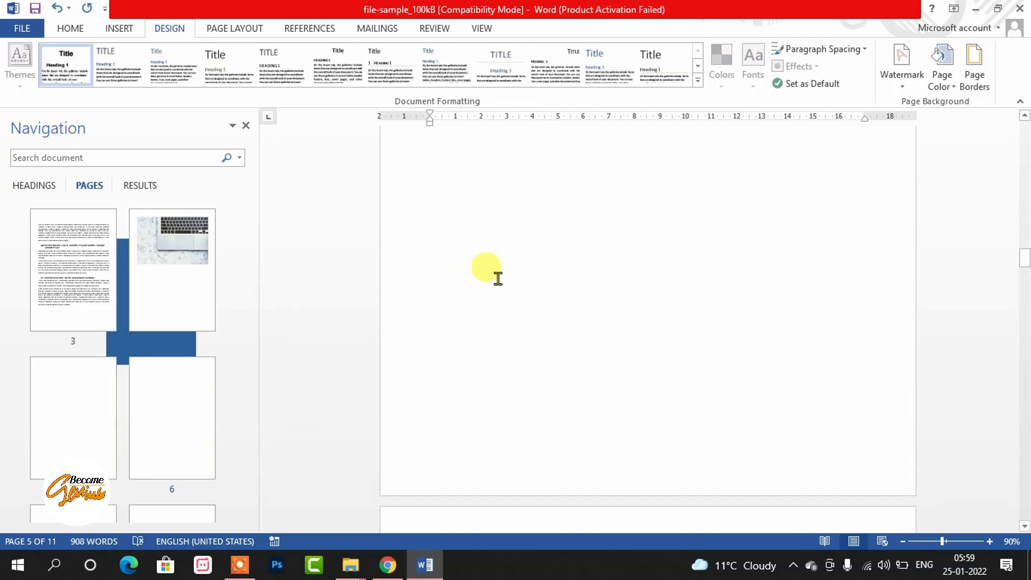
scroll(495, 276, "up", 4)
key("Delete")
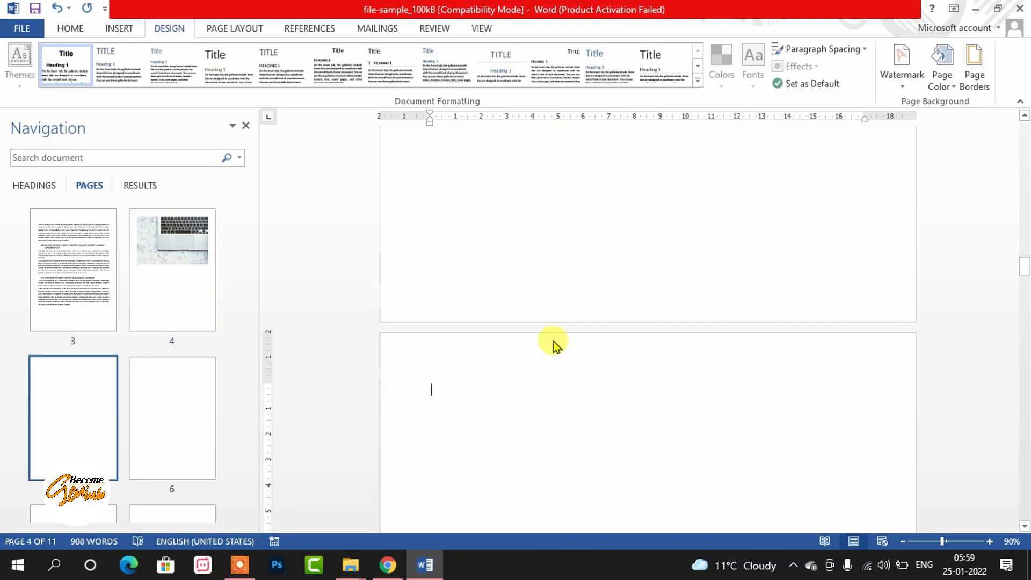
scroll(515, 399, "down", 2)
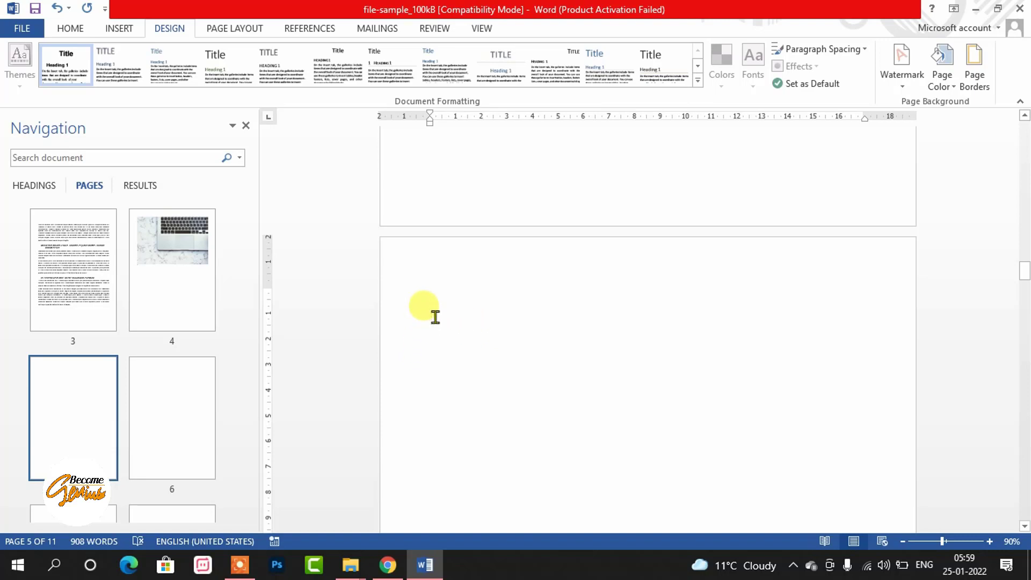
mouse_move(435, 317)
left_mouse_down()
mouse_move(432, 574)
mouse_move(441, 575)
mouse_move(433, 575)
left_mouse_up()
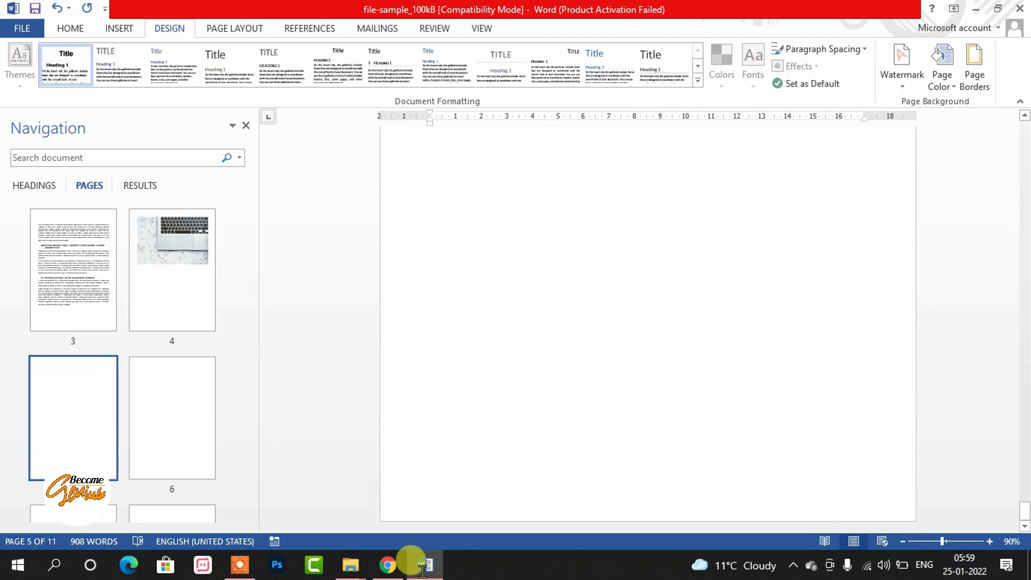
left_click_drag(433, 574, 407, 403)
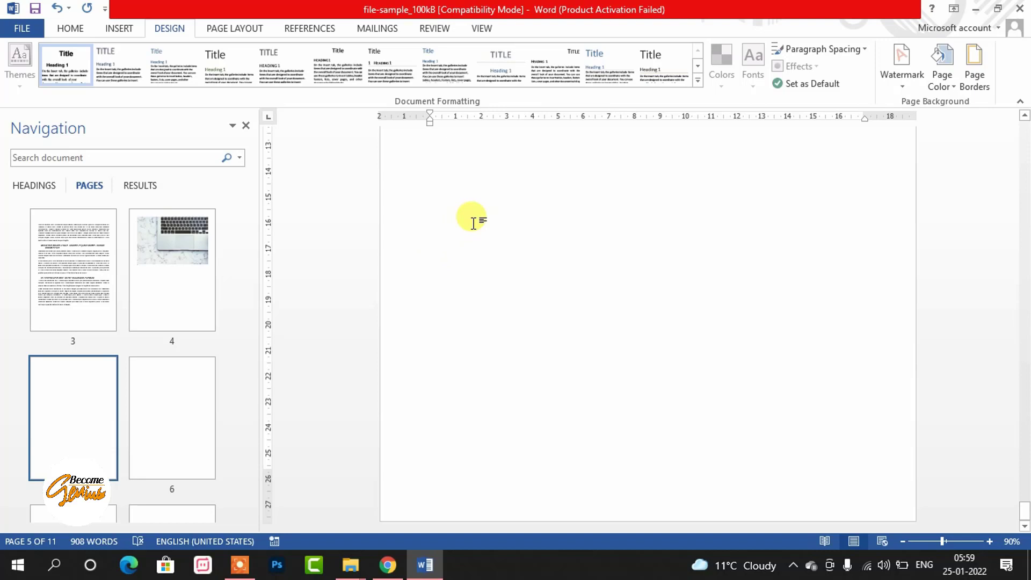
scroll(597, 185, "down", 15)
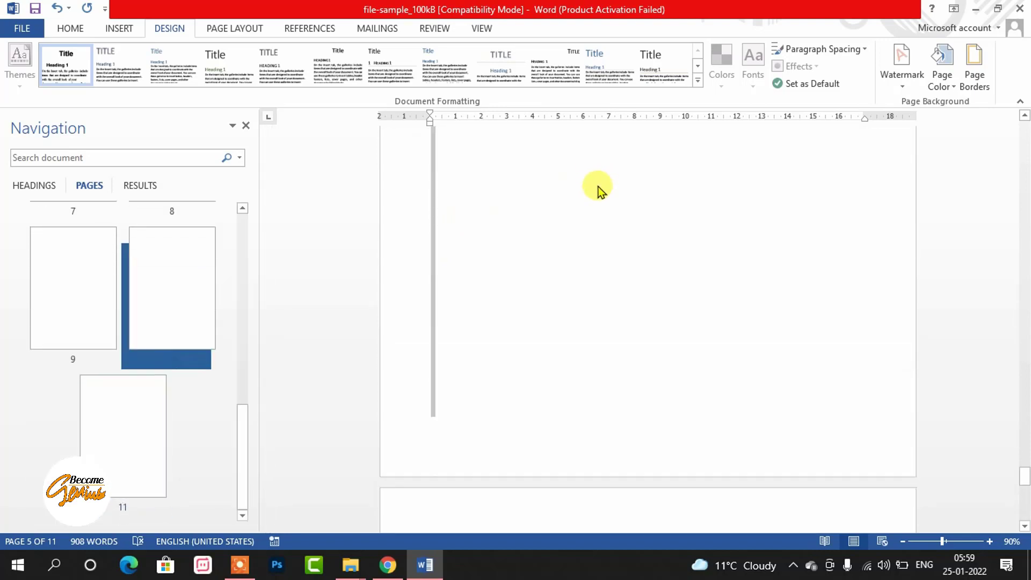
scroll(597, 188, "up", 5)
scroll(596, 189, "up", 5)
scroll(543, 235, "up", 5)
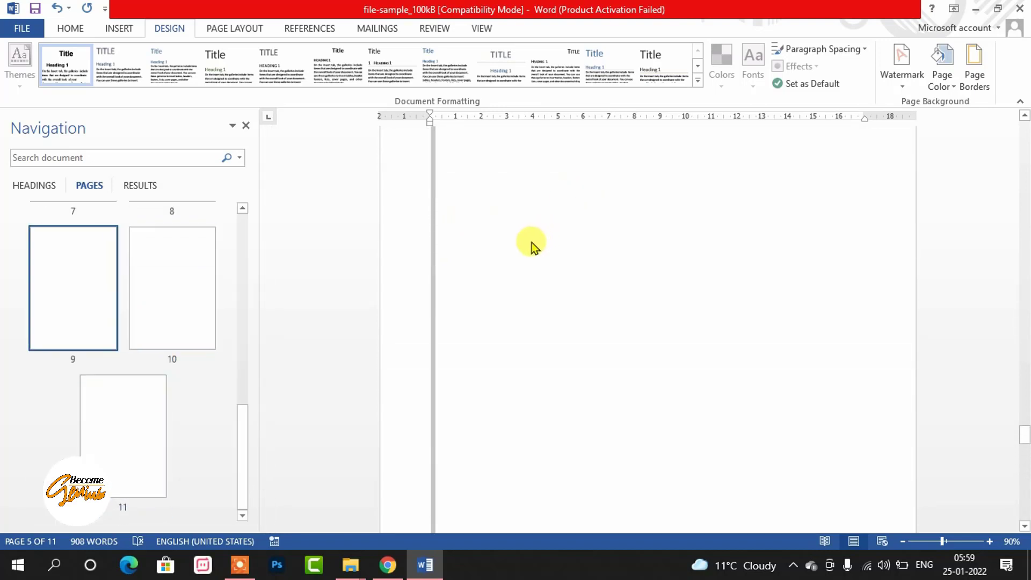
scroll(531, 244, "up", 2)
left_click(80, 304)
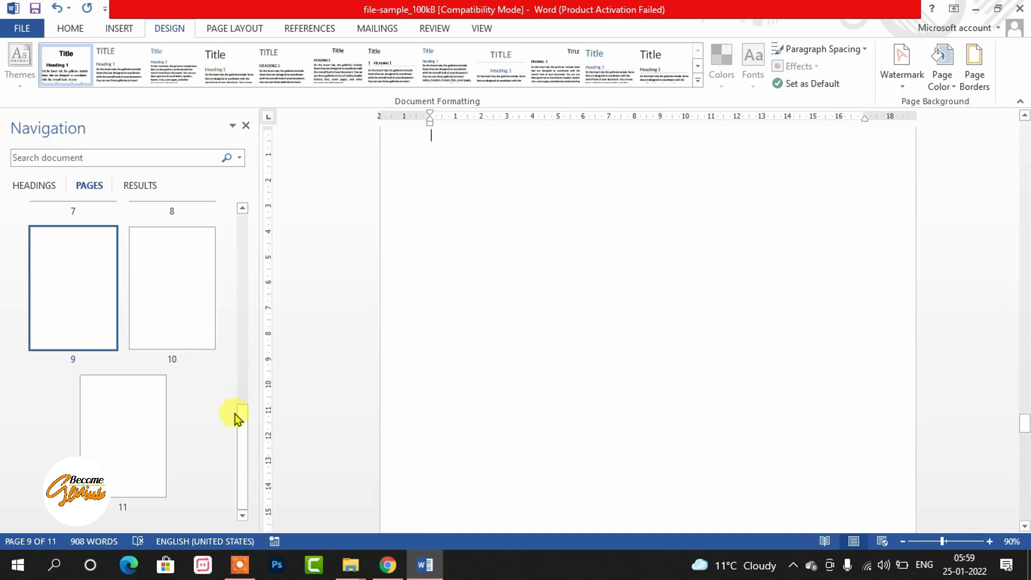
left_click_drag(240, 430, 236, 290)
left_click(86, 410)
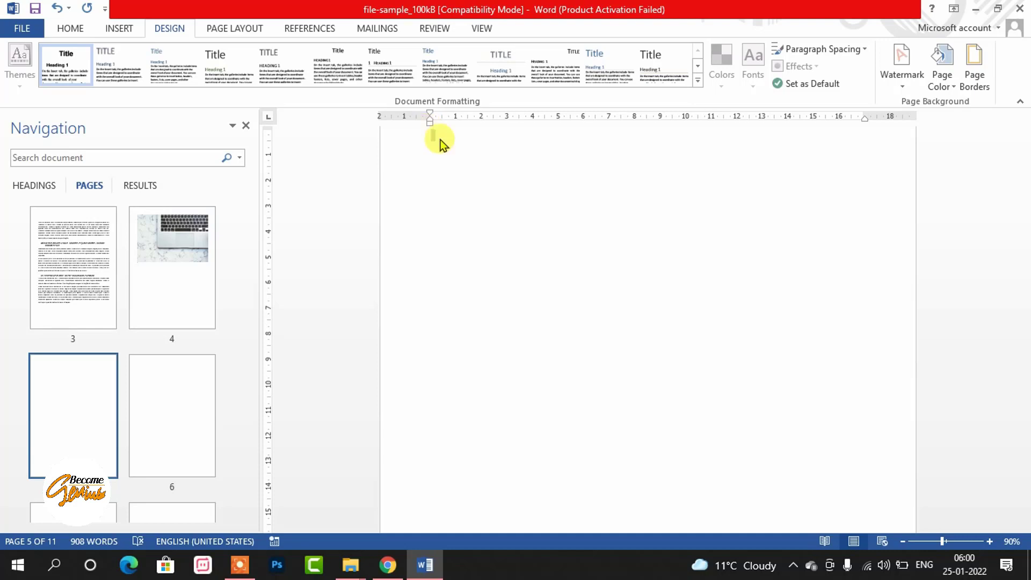
key("ctrl+End")
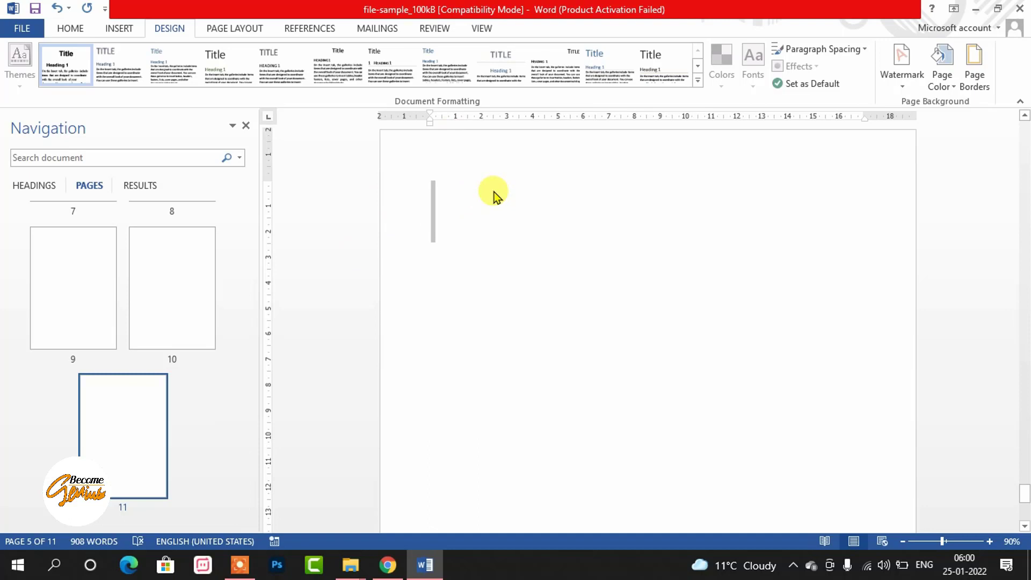
scroll(492, 204, "up", 3)
scroll(481, 228, "up", 6)
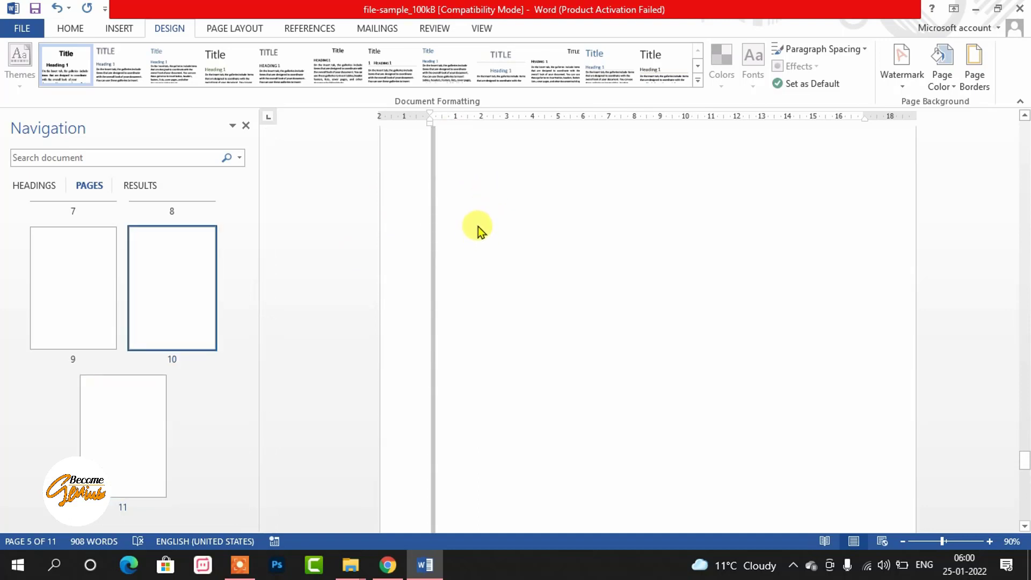
scroll(478, 226, "up", 3)
scroll(479, 220, "up", 3)
scroll(481, 216, "up", 3)
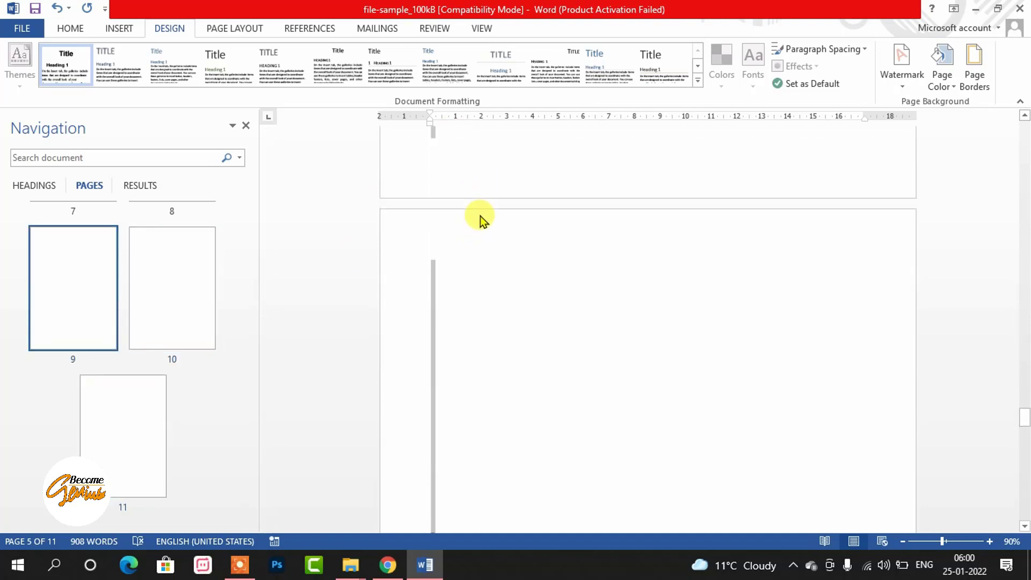
key("Delete")
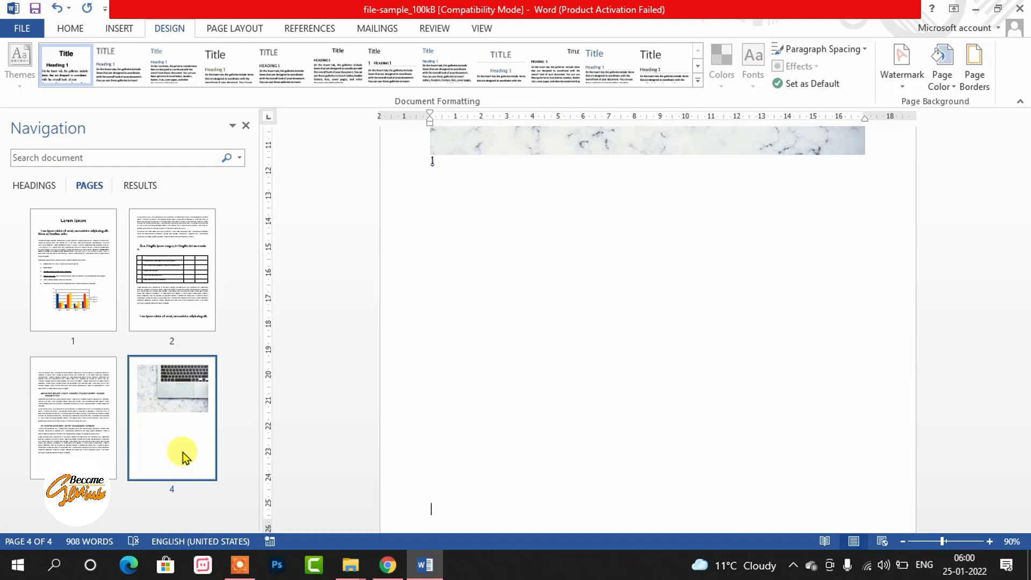
key("Return")
key("Return")
key("Return")
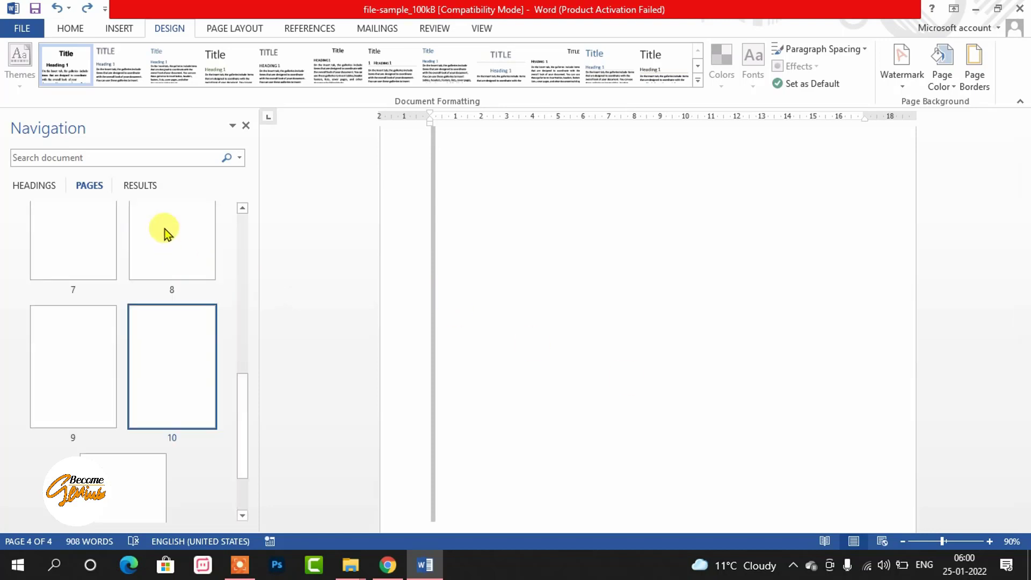
scroll(172, 244, "up", 5)
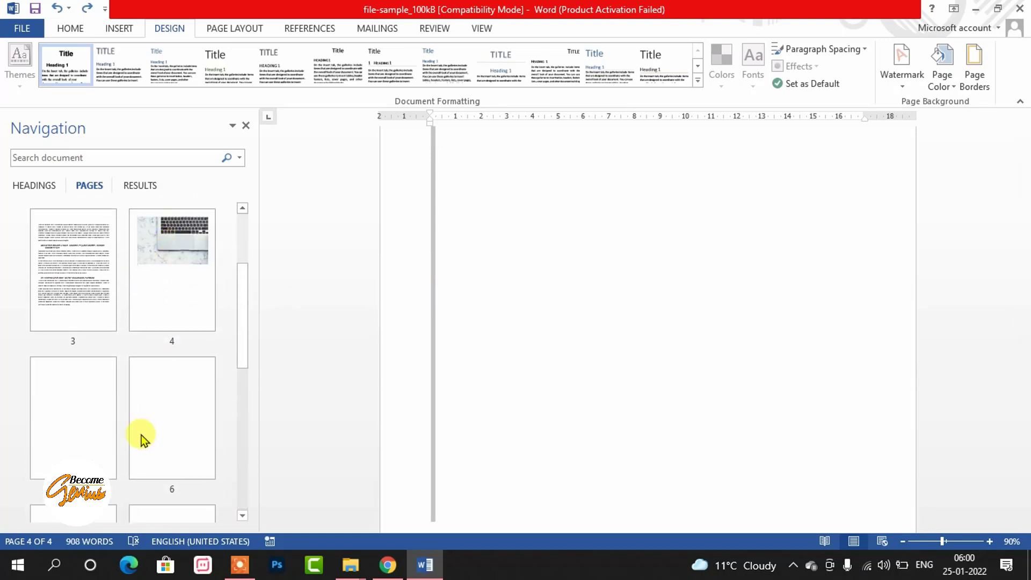
Select all empty paragraphs from the top of page 5 through page 11 and delete them
left_click(101, 430)
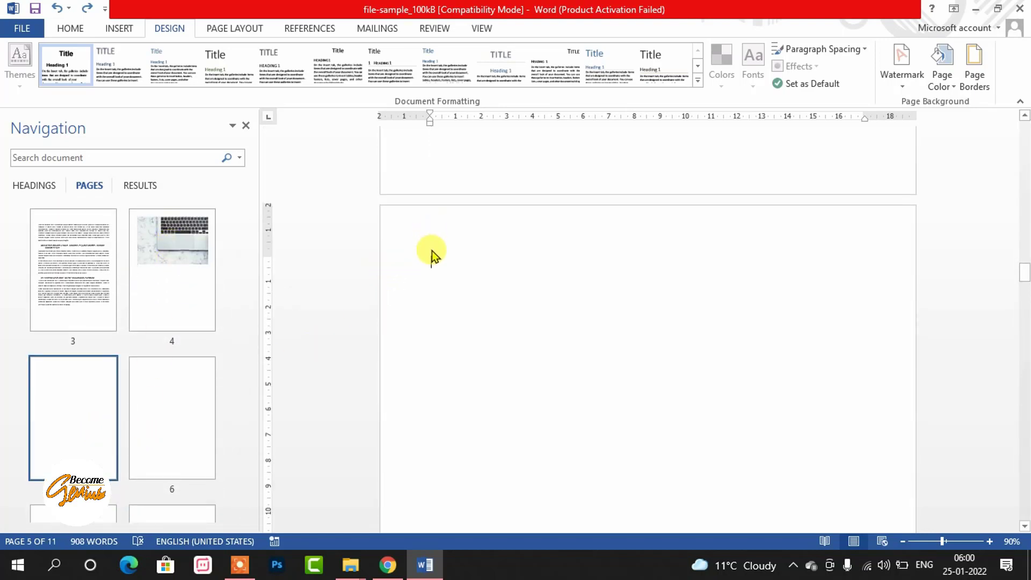
left_click_drag(435, 262, 434, 574)
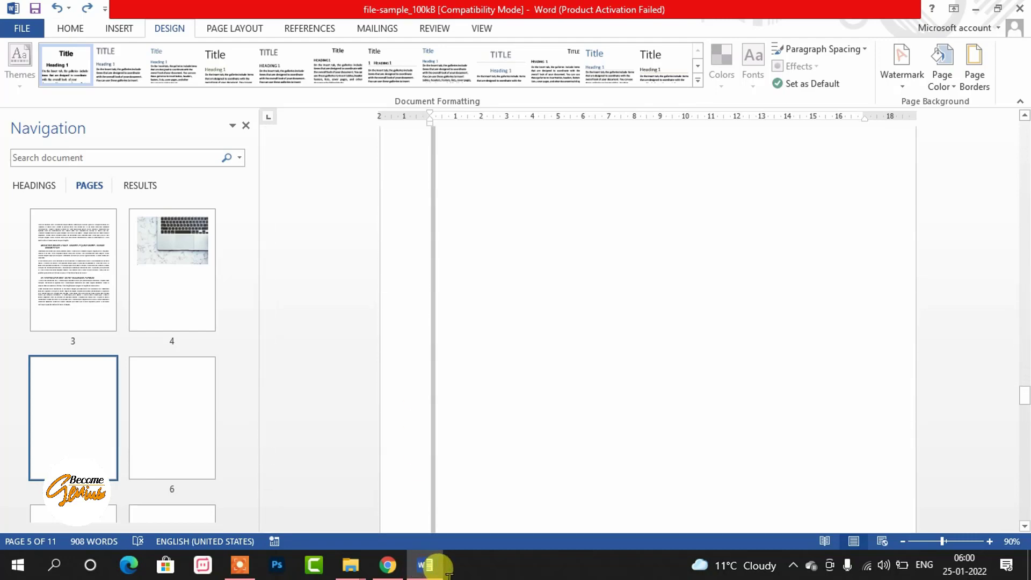
left_click_drag(434, 573, 483, 571)
left_click_drag(513, 443, 507, 524)
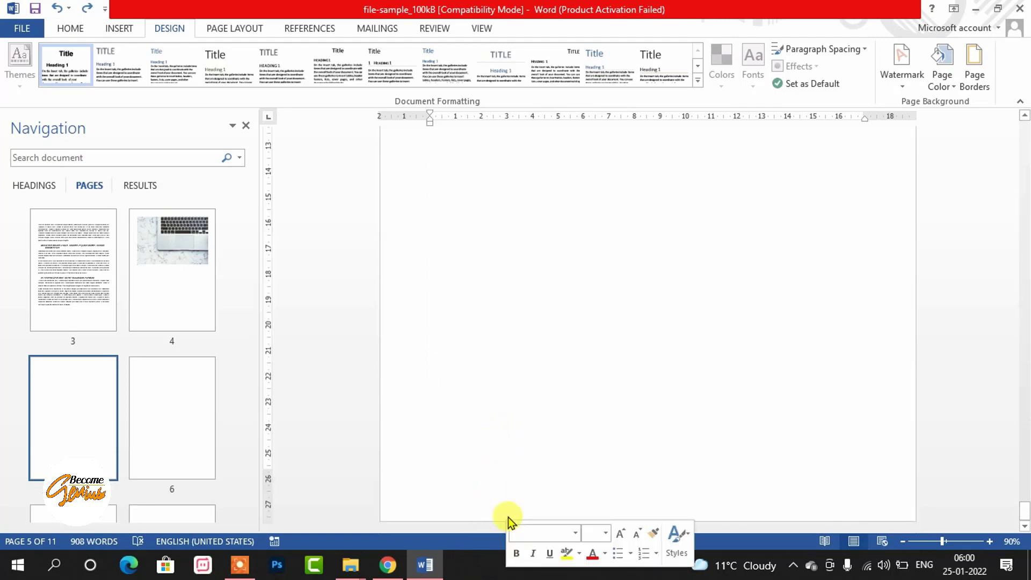
scroll(496, 217, "down", 20)
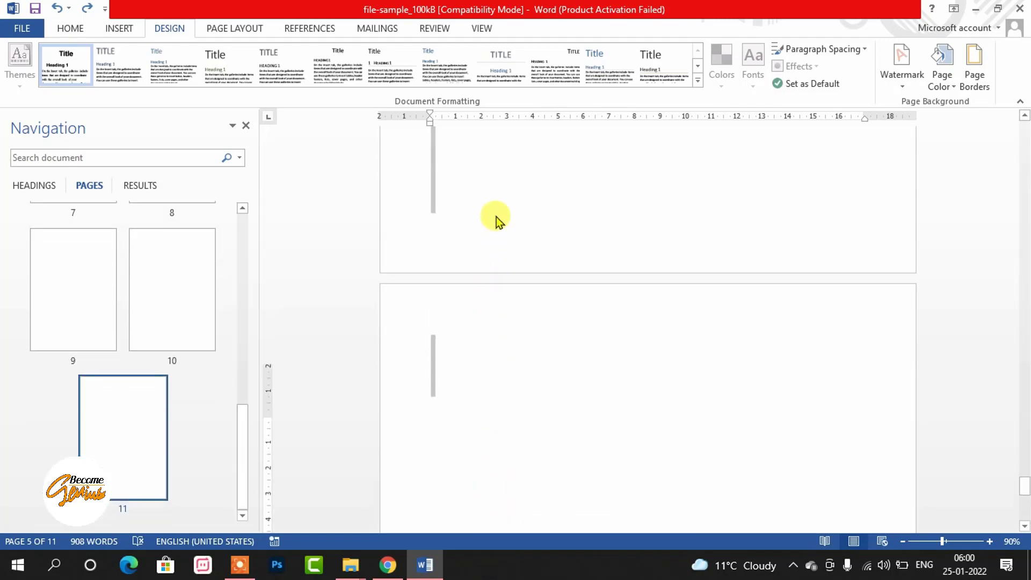
scroll(496, 217, "down", 2)
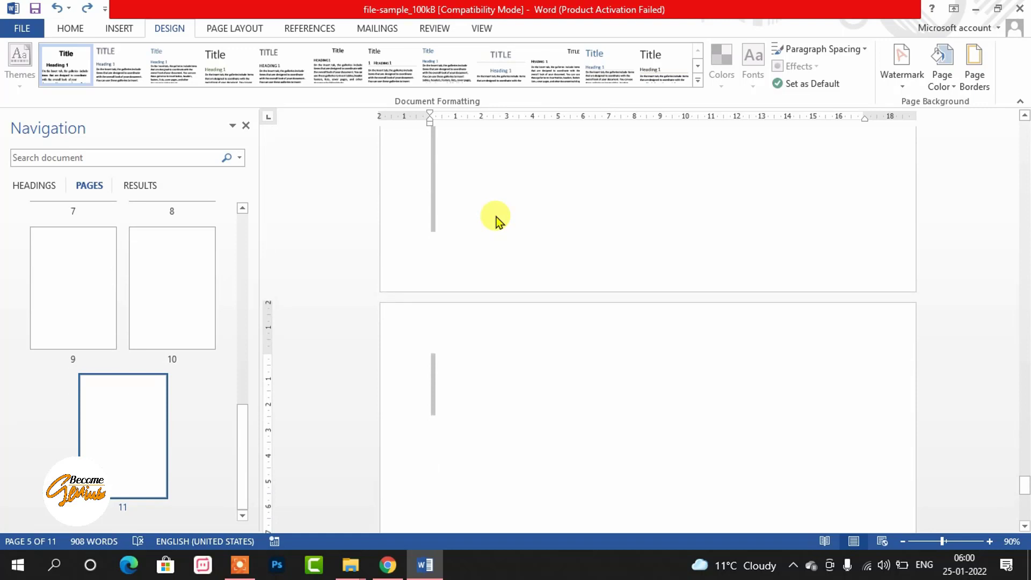
key("Delete")
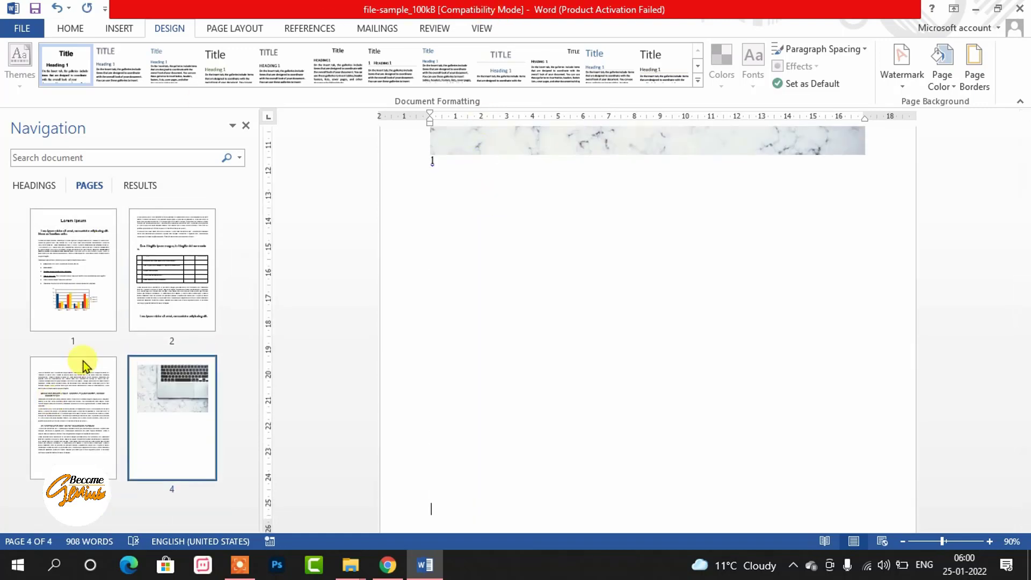